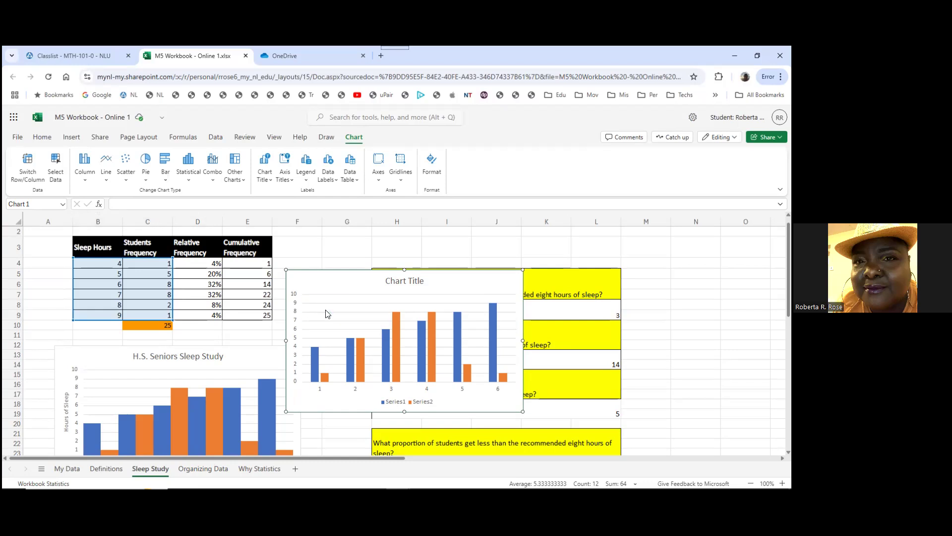
# Delete the untitled chart and insert a fresh 2-D clustered column chart from the sleep hours and student frequencies in B4:C9.
pyautogui.press('Delete')
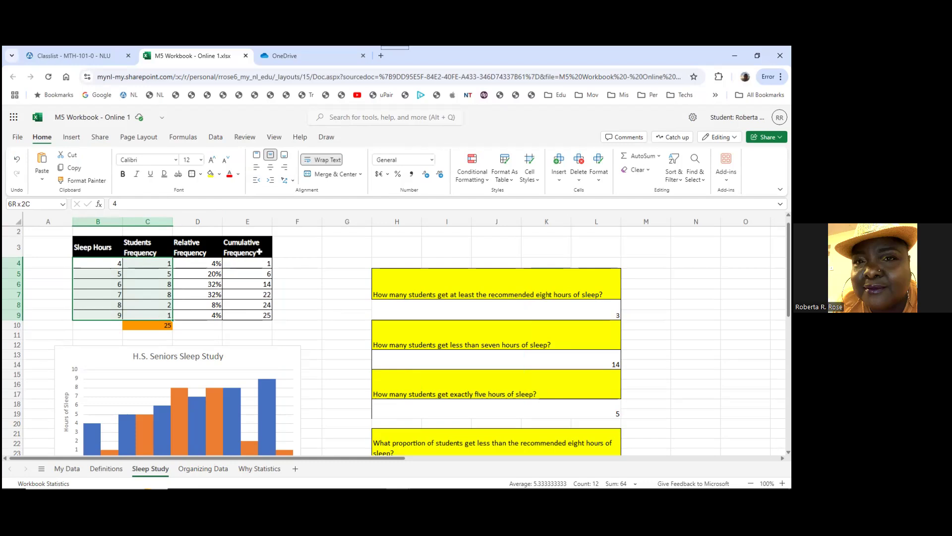
pyautogui.click(72, 137)
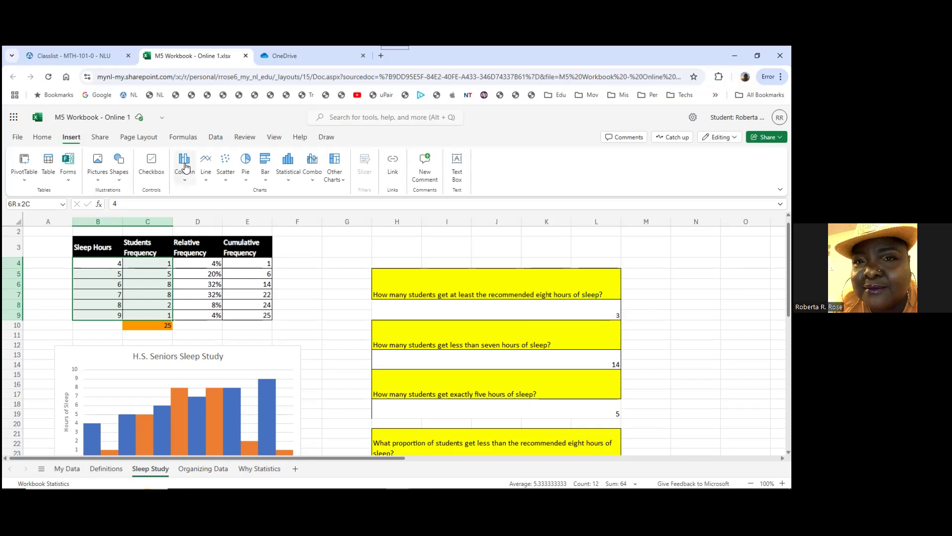
pyautogui.click(185, 167)
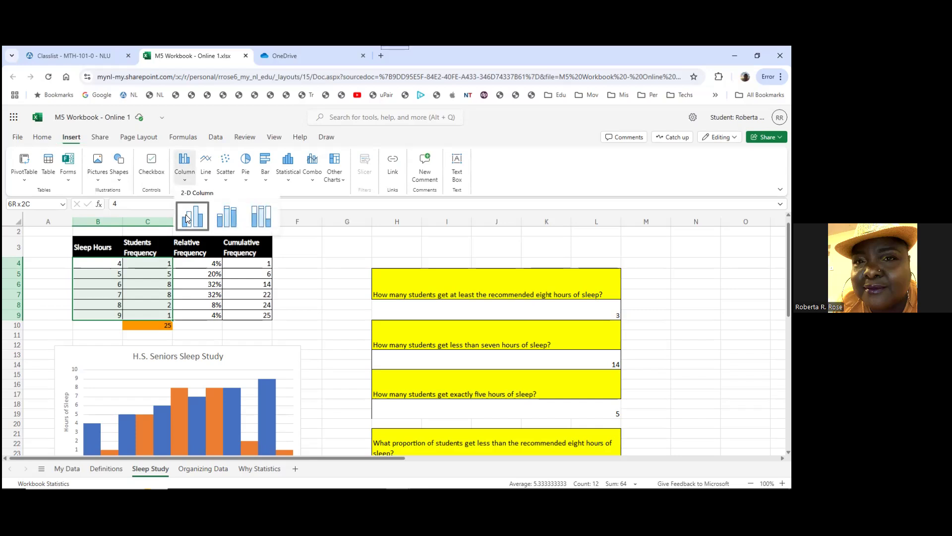
pyautogui.click(187, 218)
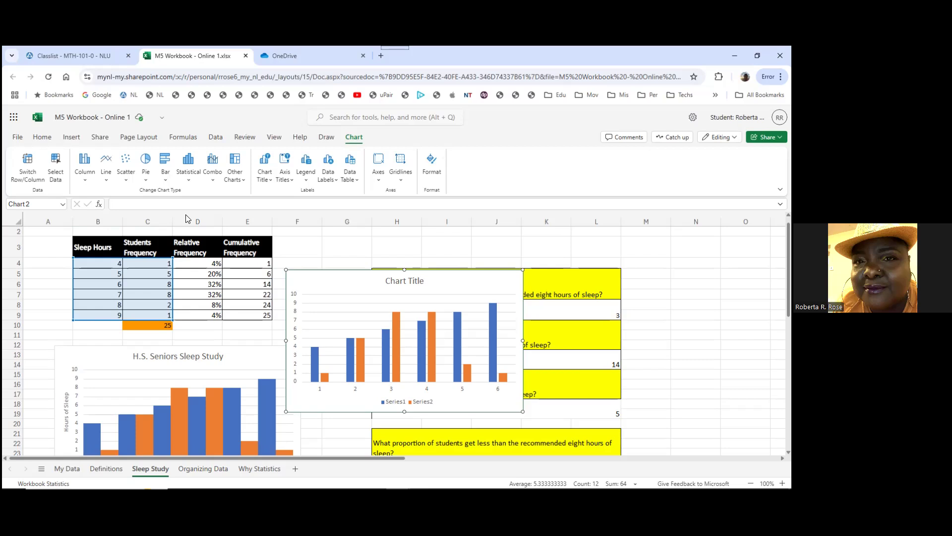
# Remove the blue Series1 columns for sleep hours from the new column chart.
pyautogui.click(314, 375)
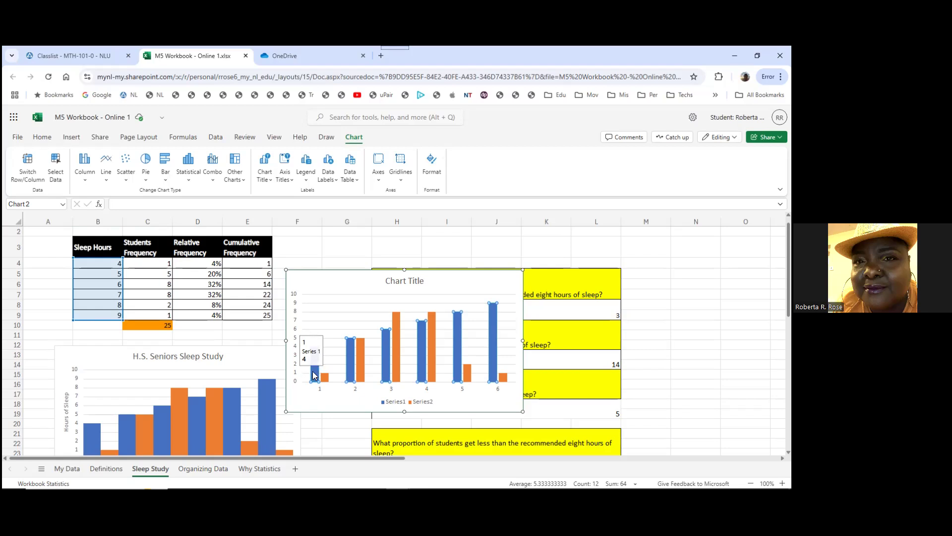
pyautogui.press('Delete')
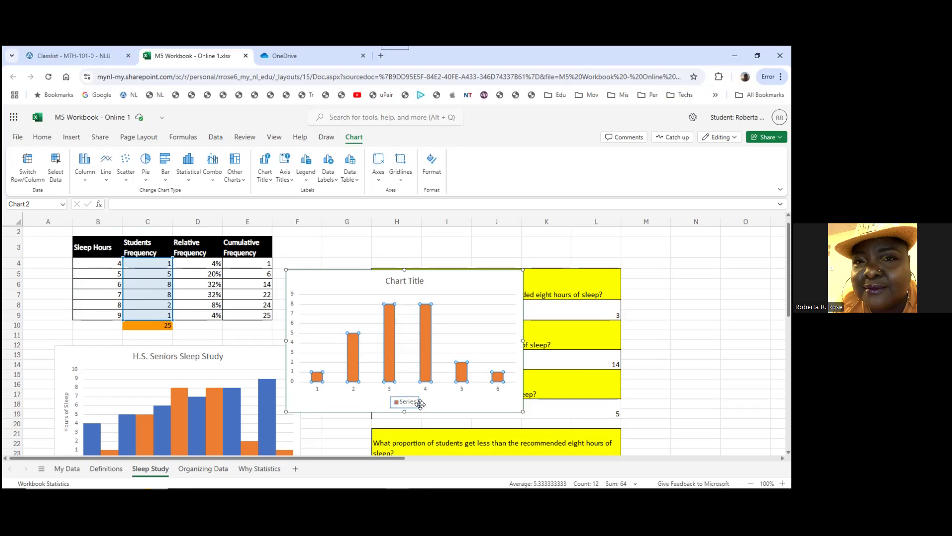
pyautogui.rightClick(428, 366)
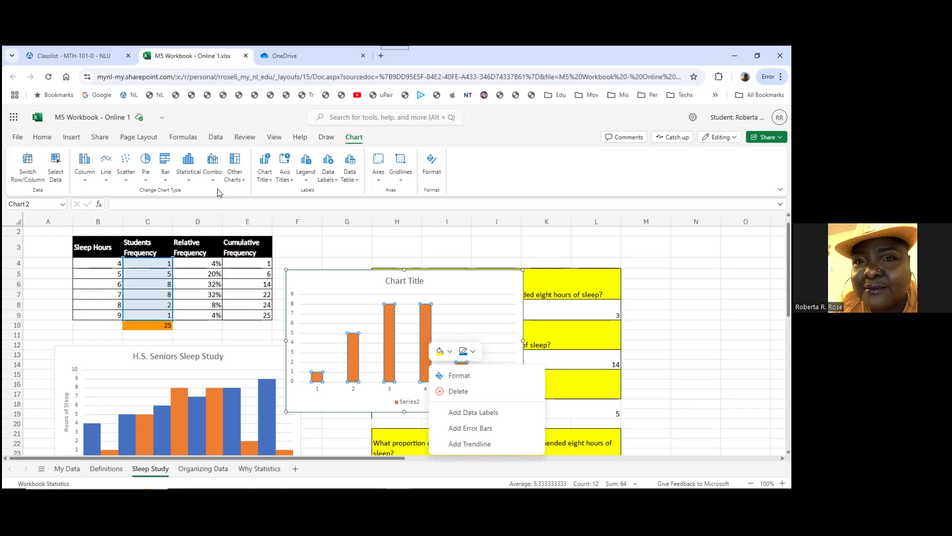
# Open the new chart's data selection settings and add a new field to its horizontal axis labels.
pyautogui.click(53, 159)
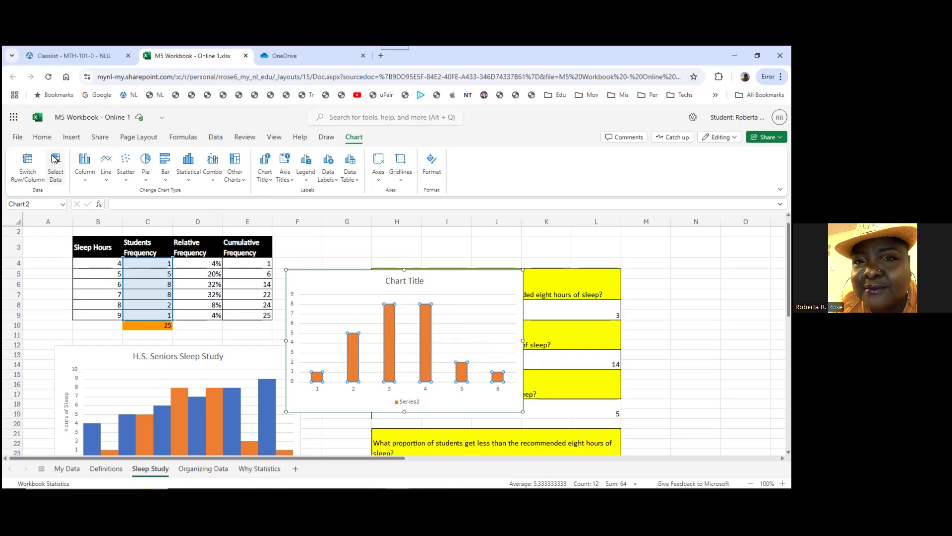
pyautogui.click(53, 159)
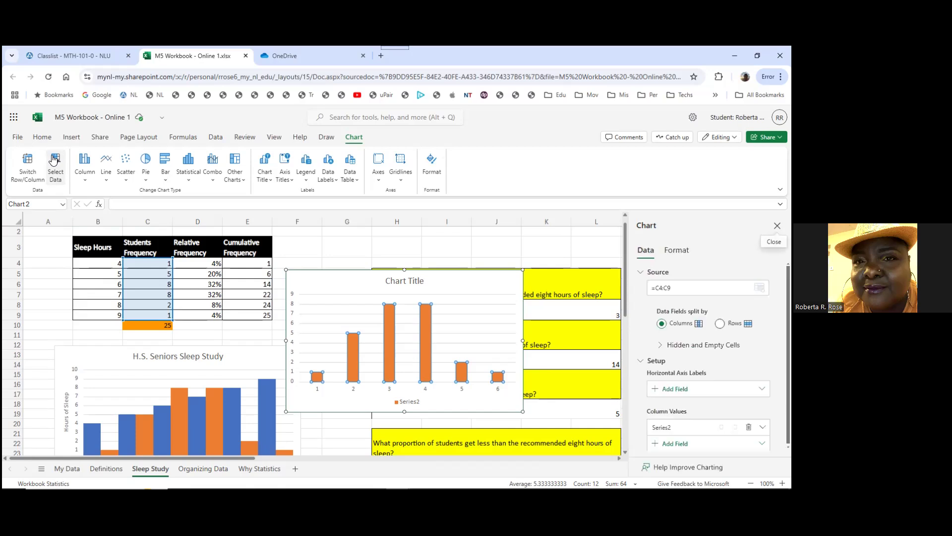
pyautogui.click(53, 159)
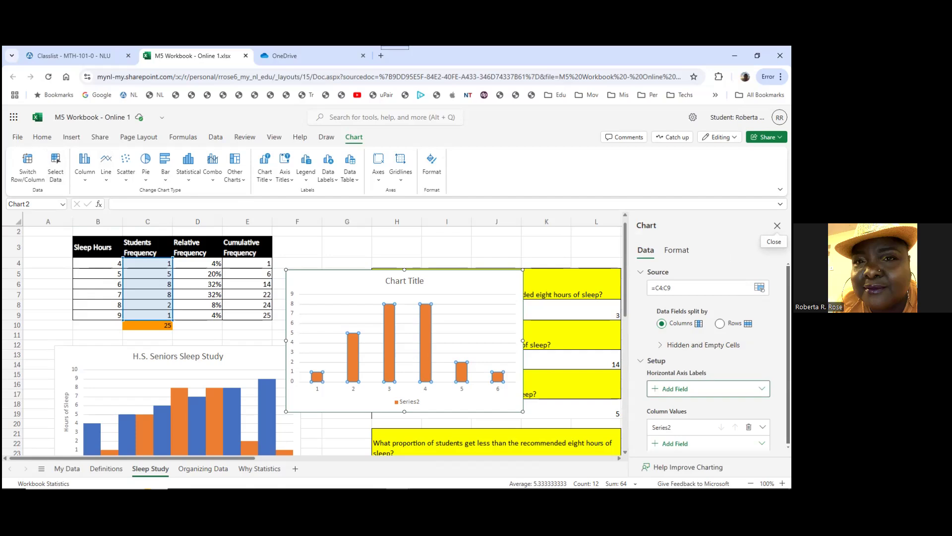
pyautogui.click(762, 389)
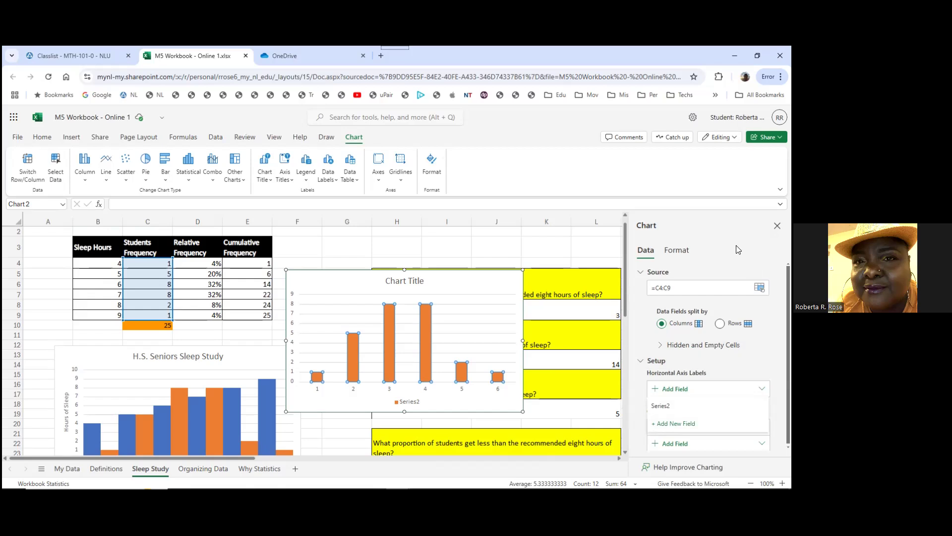
pyautogui.click(768, 297)
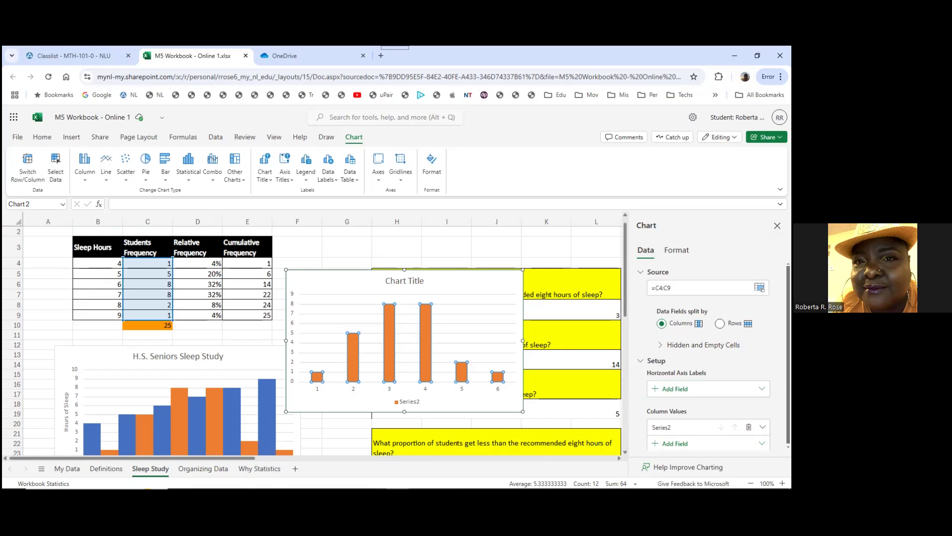
pyautogui.scroll(-1, 708, 357)
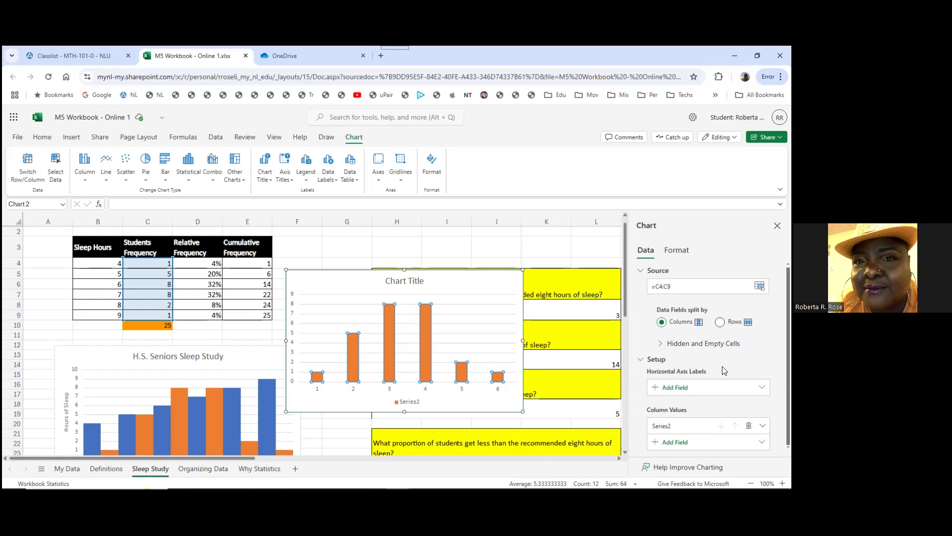
pyautogui.click(655, 391)
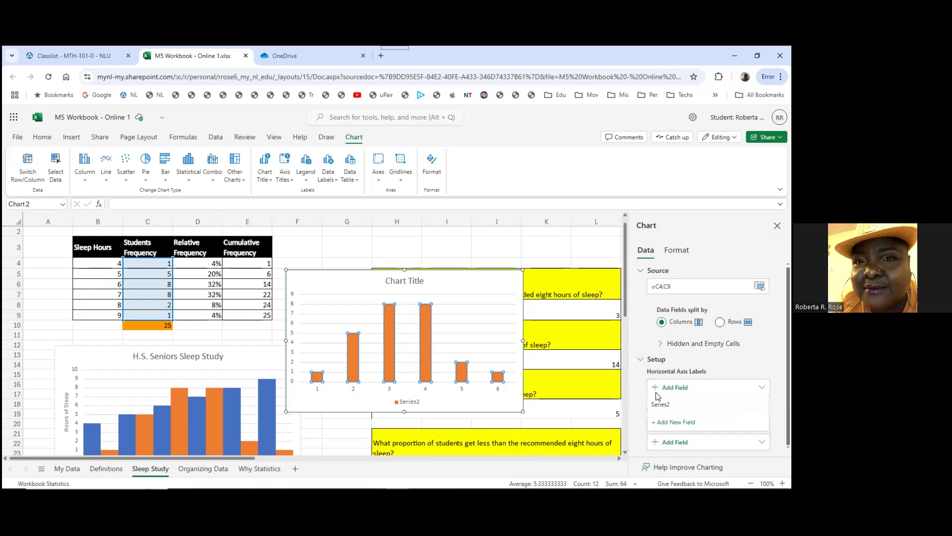
pyautogui.click(664, 416)
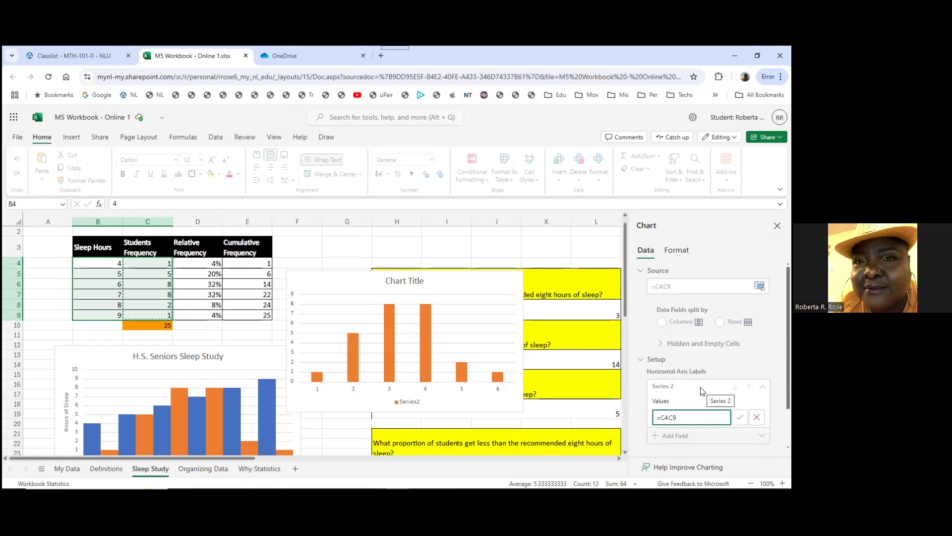
# Set the values of the horizontal axis label field to =b4:b9.
pyautogui.click(672, 417)
pyautogui.press('BackSpace')
pyautogui.write('B')
pyautogui.press('Left')
pyautogui.press('Left')
pyautogui.press('BackSpace')
pyautogui.press('BackSpace')
pyautogui.write('b4')
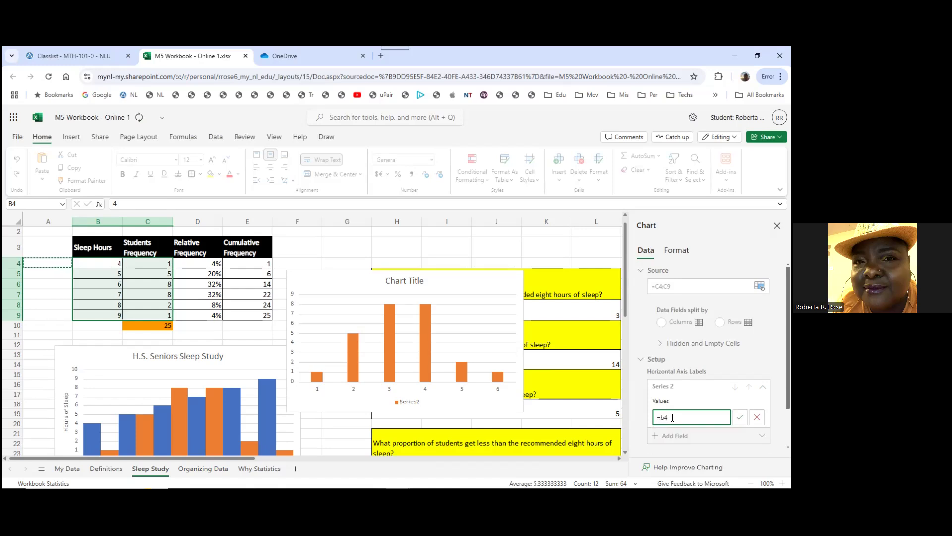
pyautogui.write(':b9')
pyautogui.press('Tab')
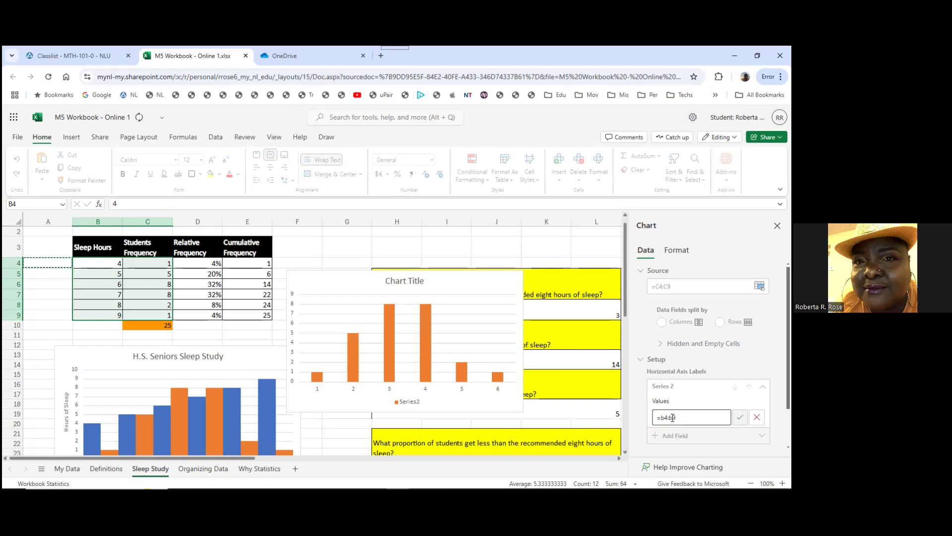
pyautogui.press('Escape')
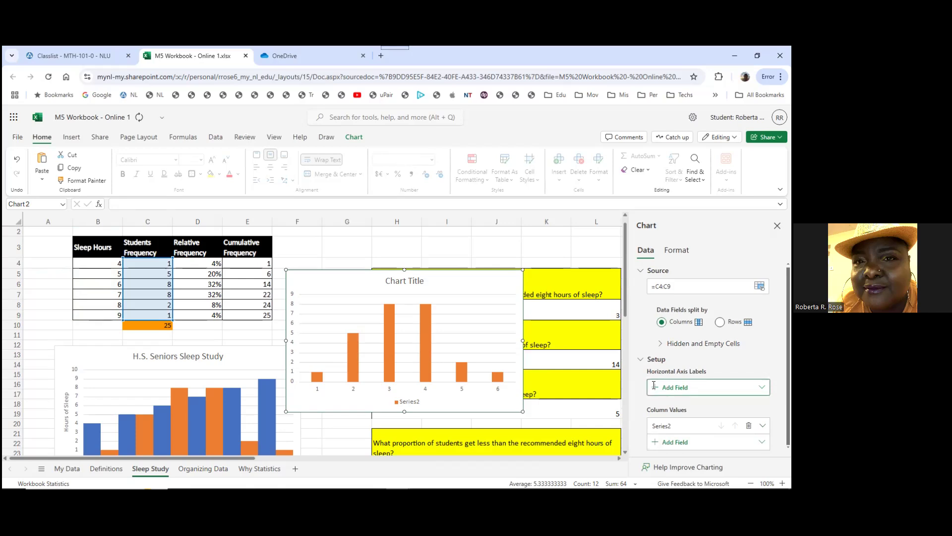
pyautogui.click(654, 386)
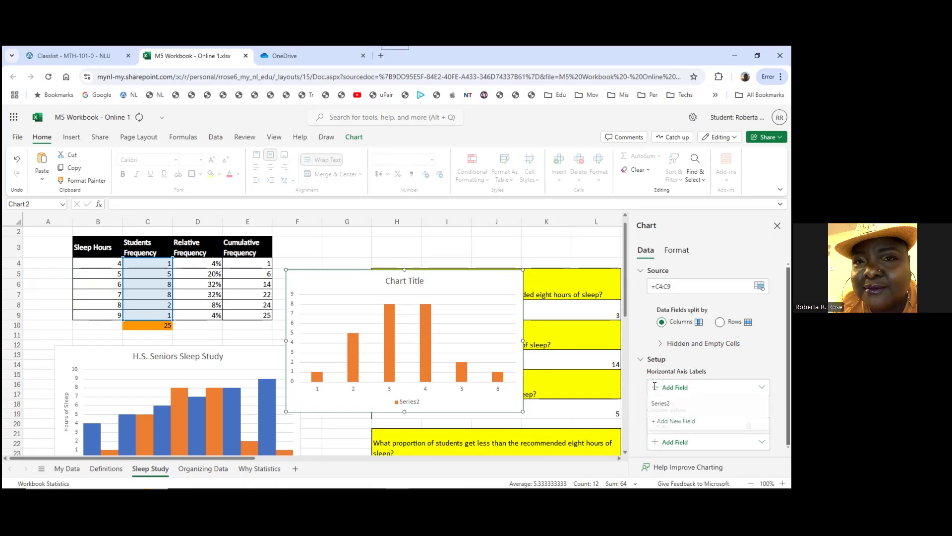
pyautogui.click(656, 405)
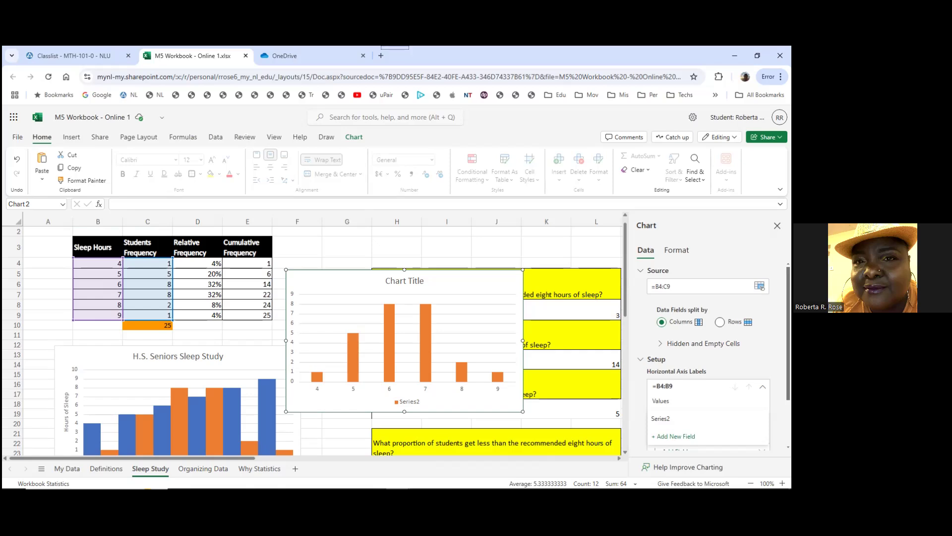
pyautogui.click(765, 386)
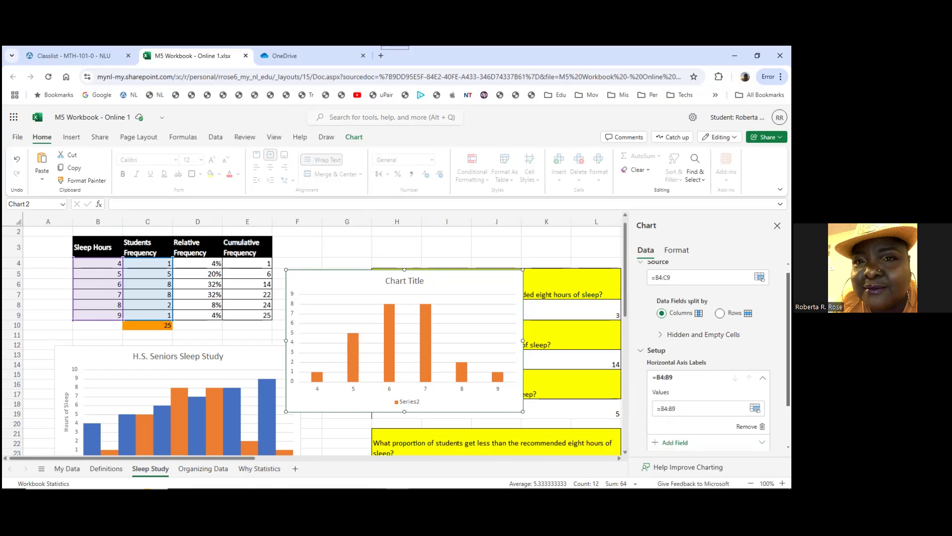
pyautogui.click(766, 389)
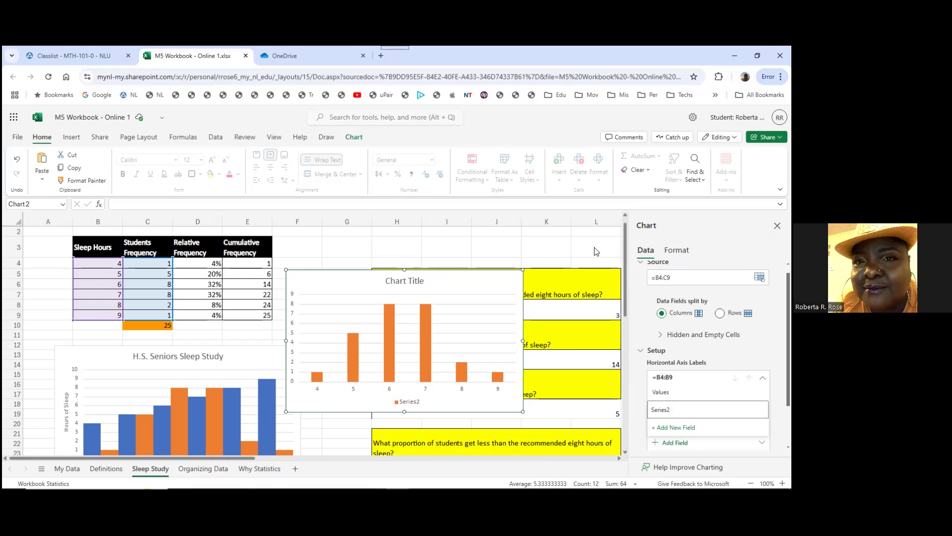
pyautogui.click(411, 405)
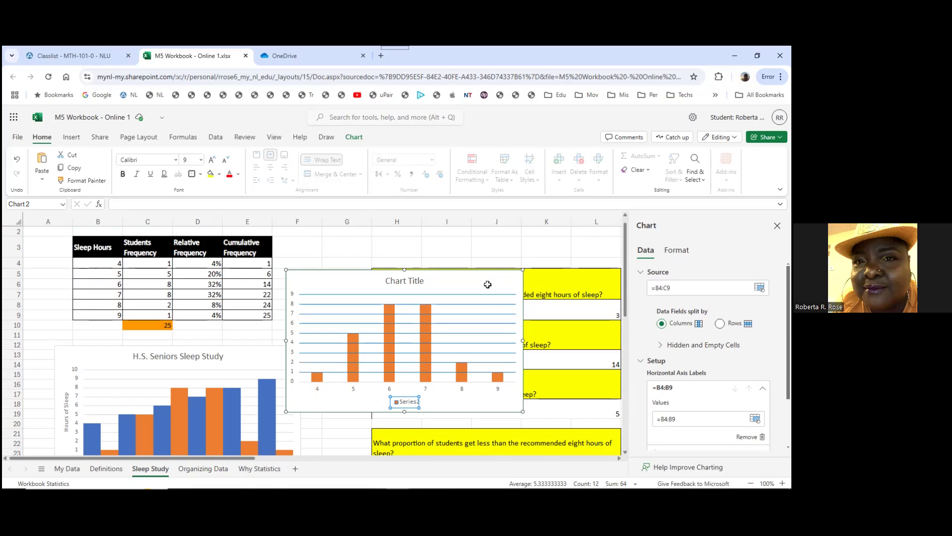
pyautogui.click(624, 257)
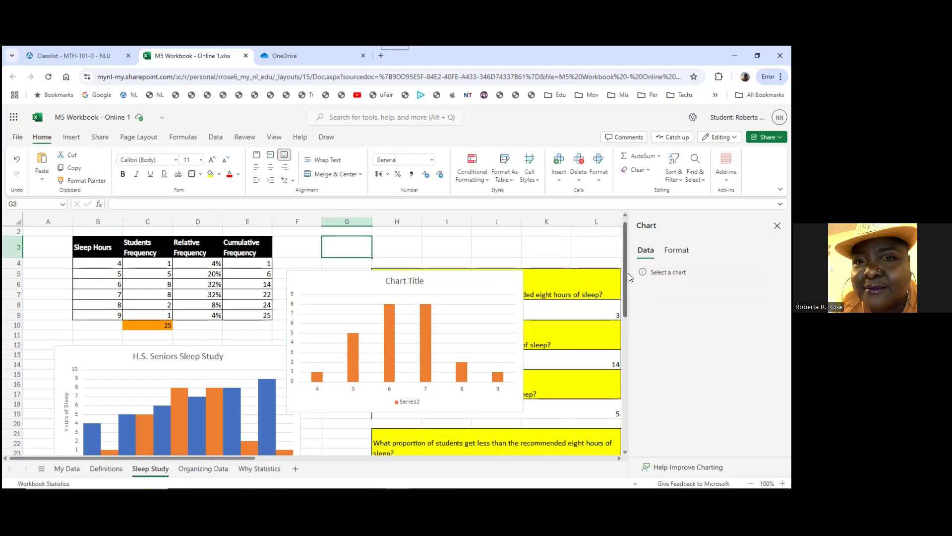
# Remove the Series1 columns from the H.S. Seniors Sleep Study chart and delete that whole chart from the sheet.
pyautogui.scroll(-2, 699, 268)
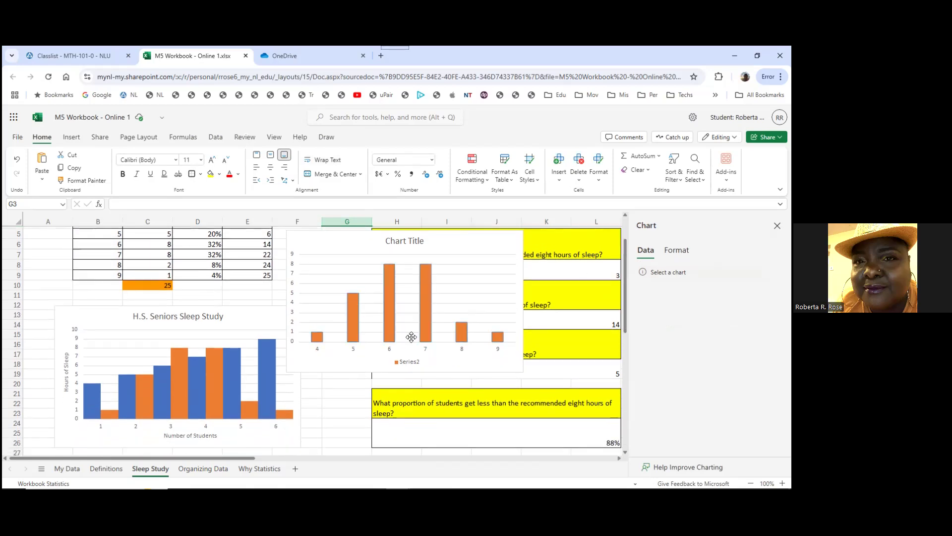
pyautogui.click(229, 394)
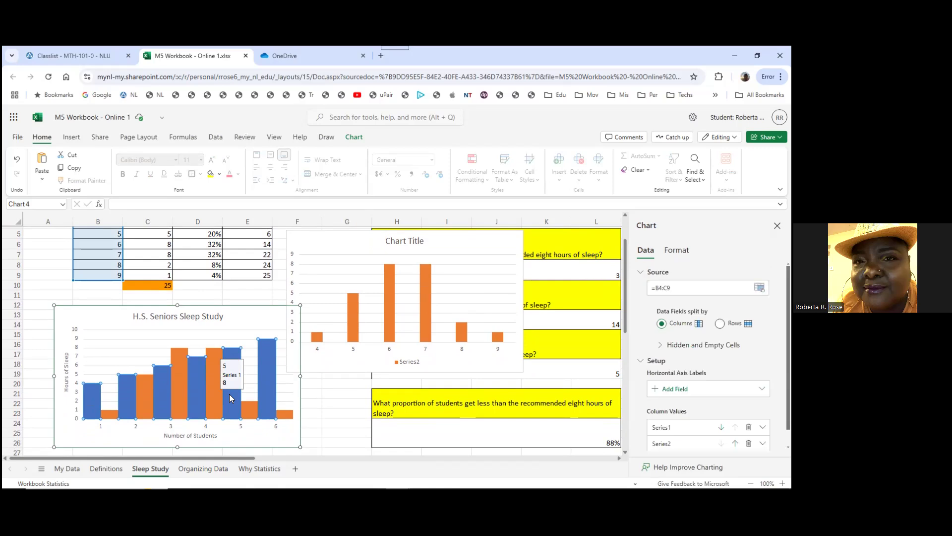
pyautogui.press('Delete')
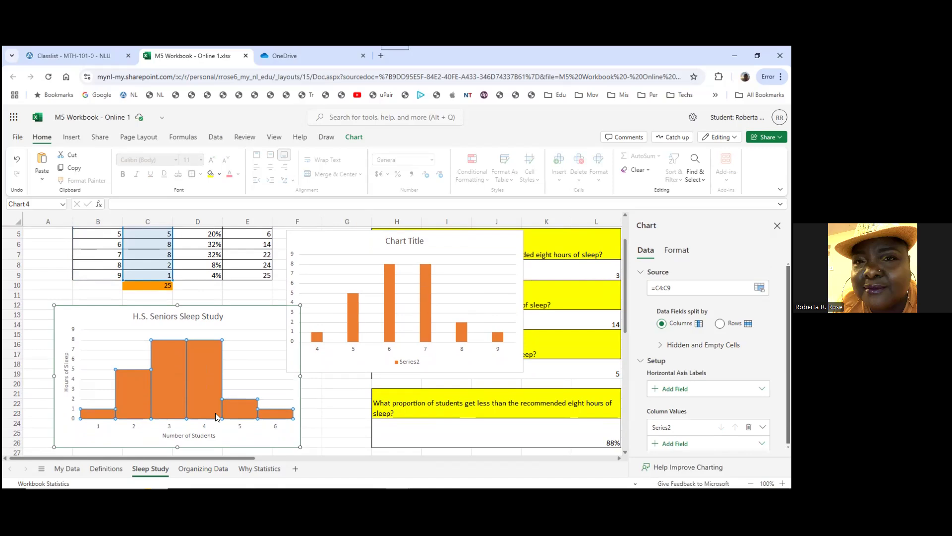
pyautogui.click(252, 336)
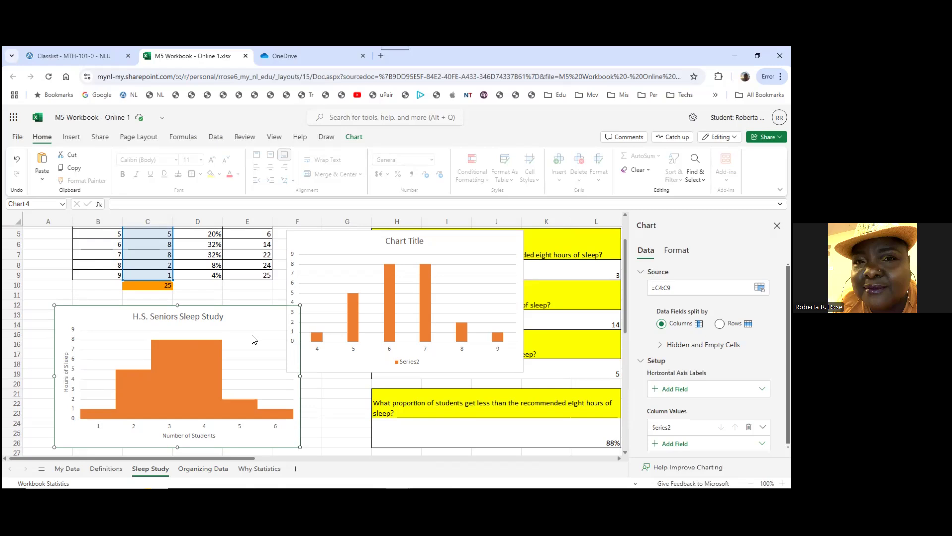
pyautogui.press('Delete')
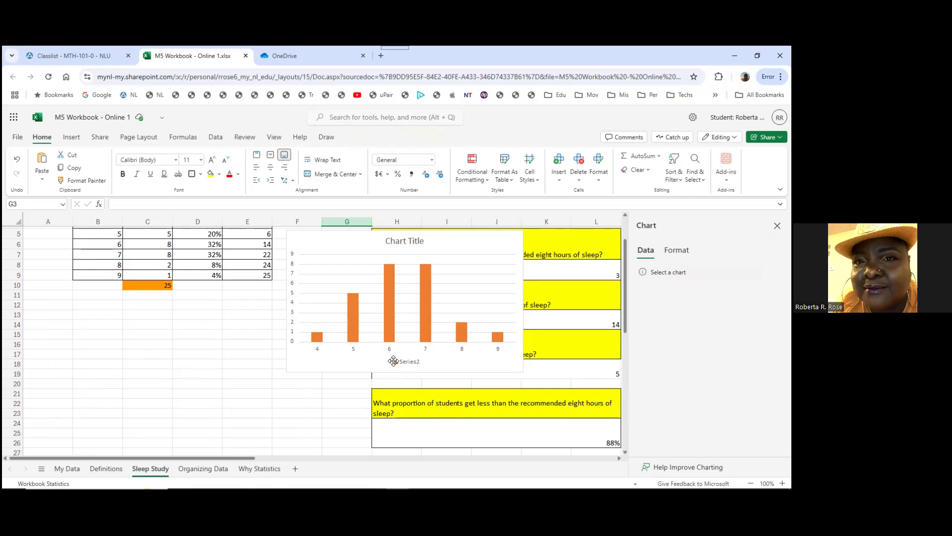
# Select the Series2 legend of the orange column chart and open the chart's formatting settings.
pyautogui.click(409, 366)
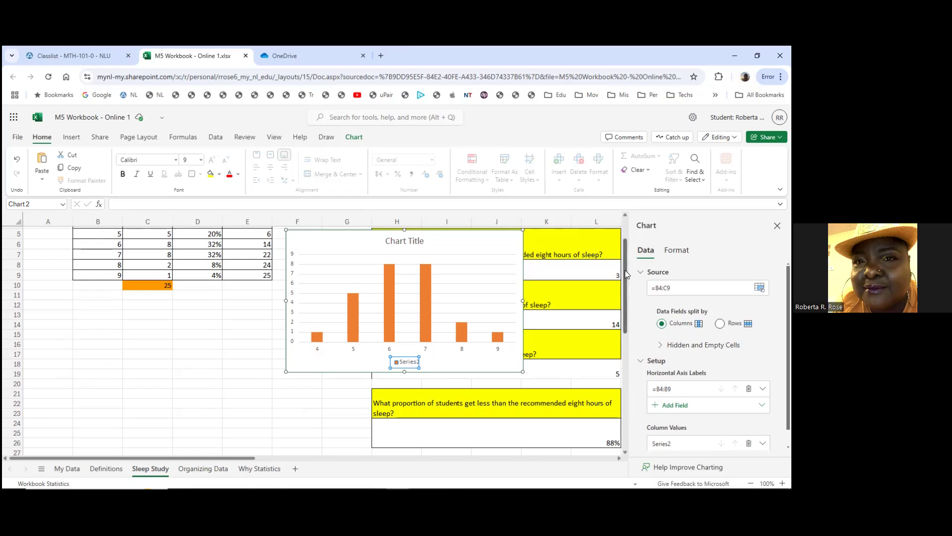
pyautogui.scroll(-1, 625, 270)
pyautogui.scroll(-4, 638, 317)
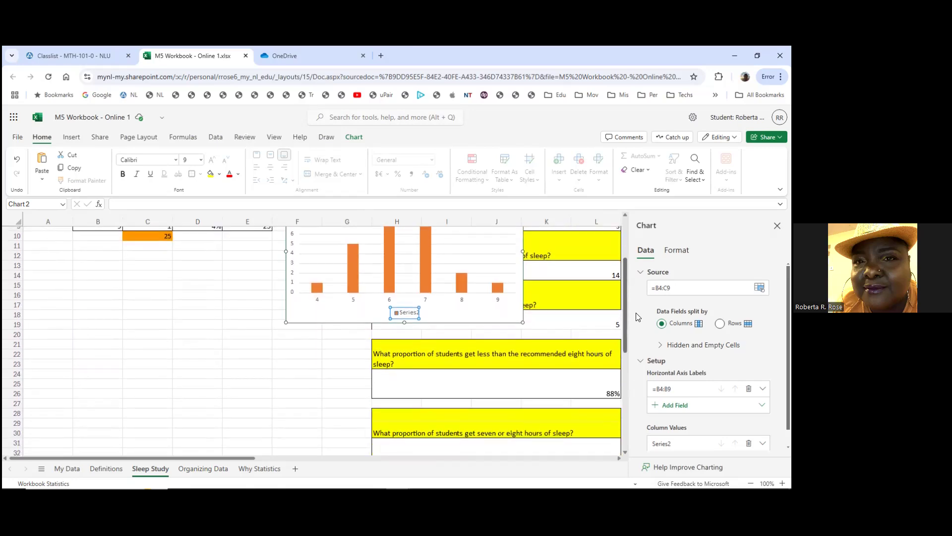
pyautogui.moveTo(633, 253); pyautogui.dragTo(632, 253)
pyautogui.press('super+s')
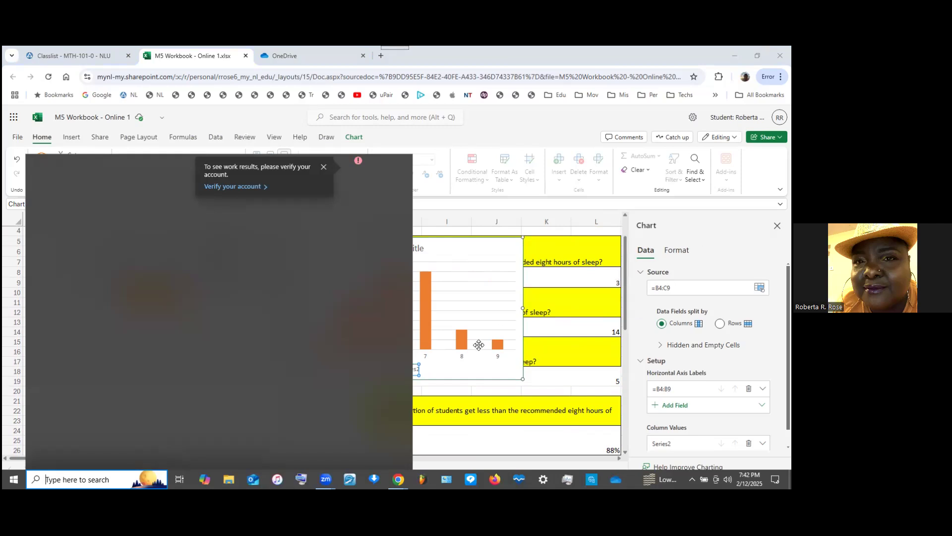
pyautogui.click(652, 277)
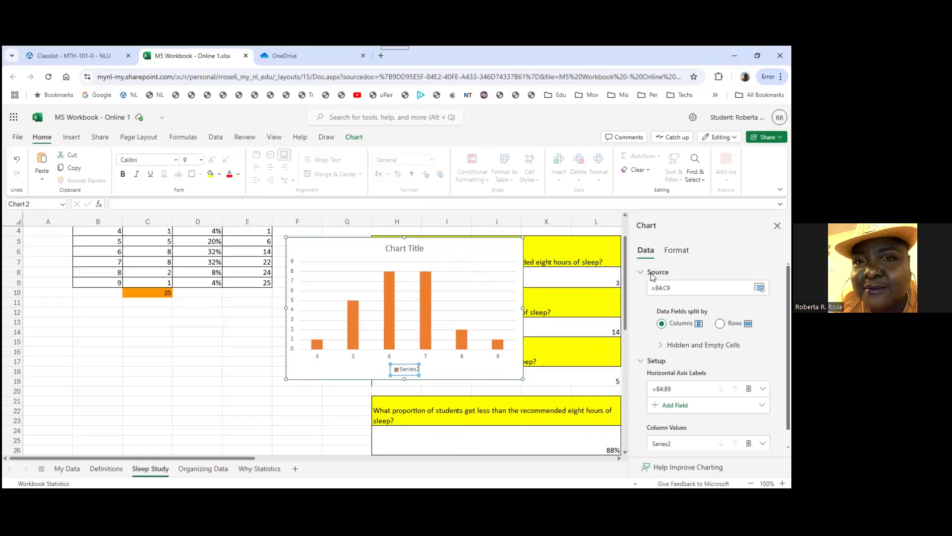
pyautogui.click(673, 252)
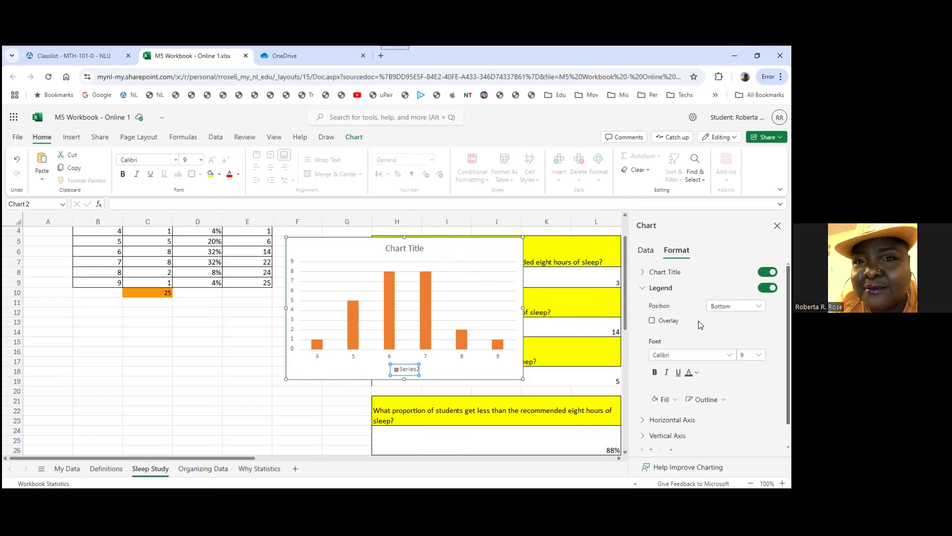
# Turn on the axis title for the chart's horizontal axis.
pyautogui.click(682, 421)
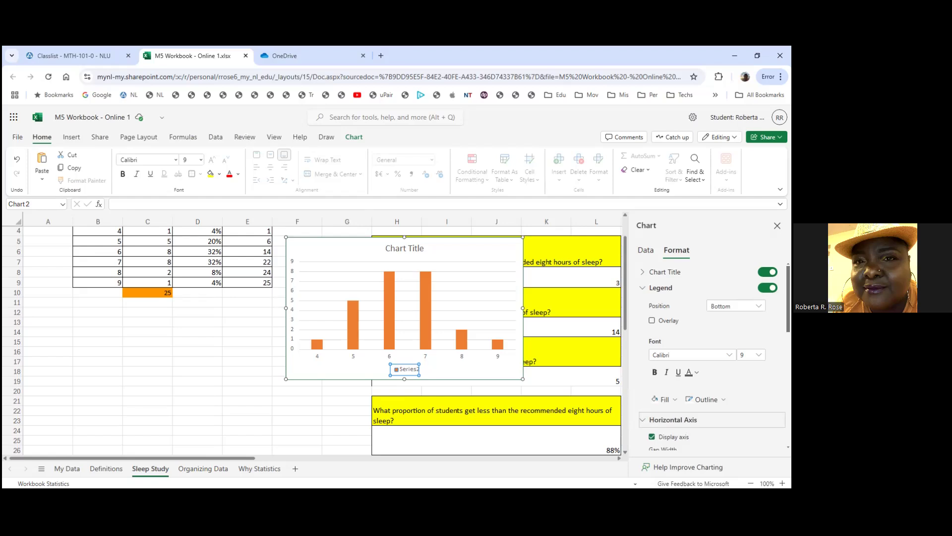
pyautogui.scroll(-3, 712, 356)
pyautogui.scroll(-1, 712, 355)
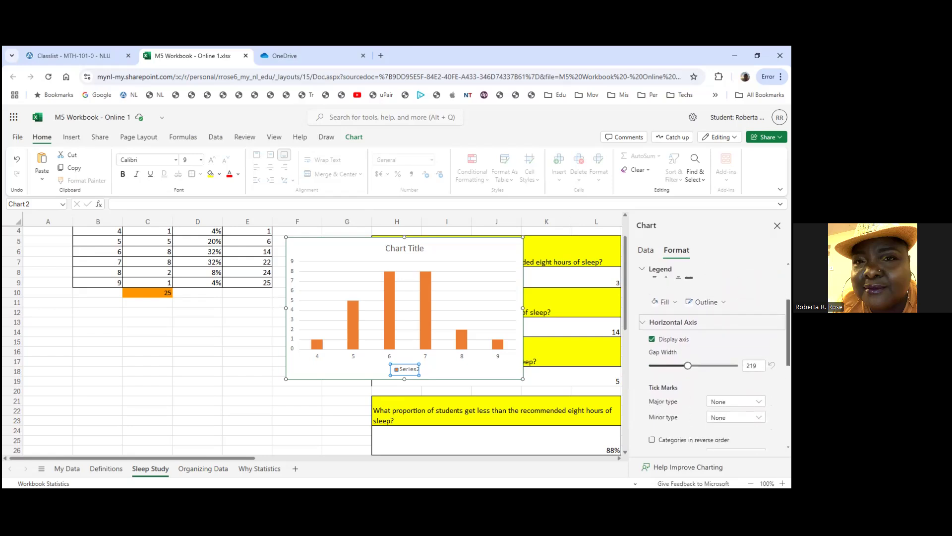
pyautogui.scroll(-1, 712, 362)
pyautogui.scroll(-1, 712, 362)
pyautogui.scroll(-3, 712, 362)
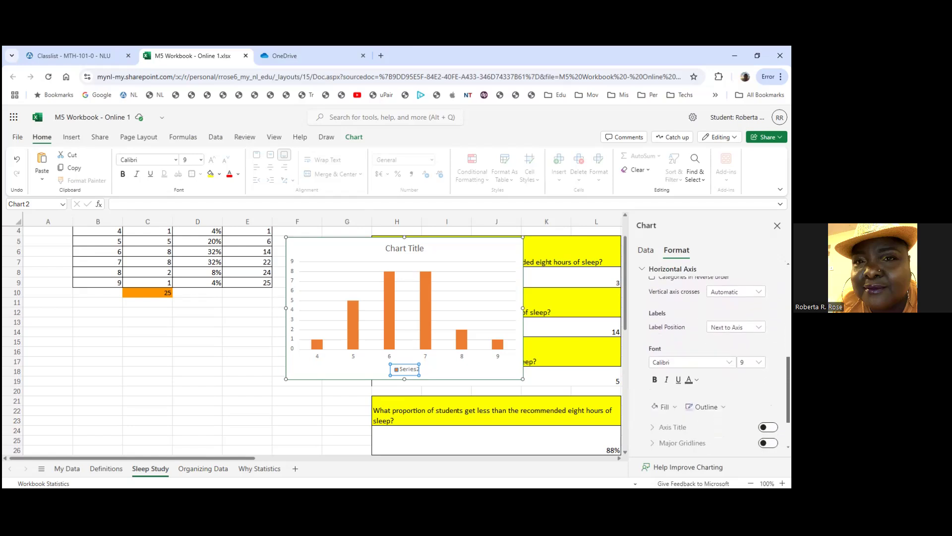
pyautogui.scroll(-1, 711, 362)
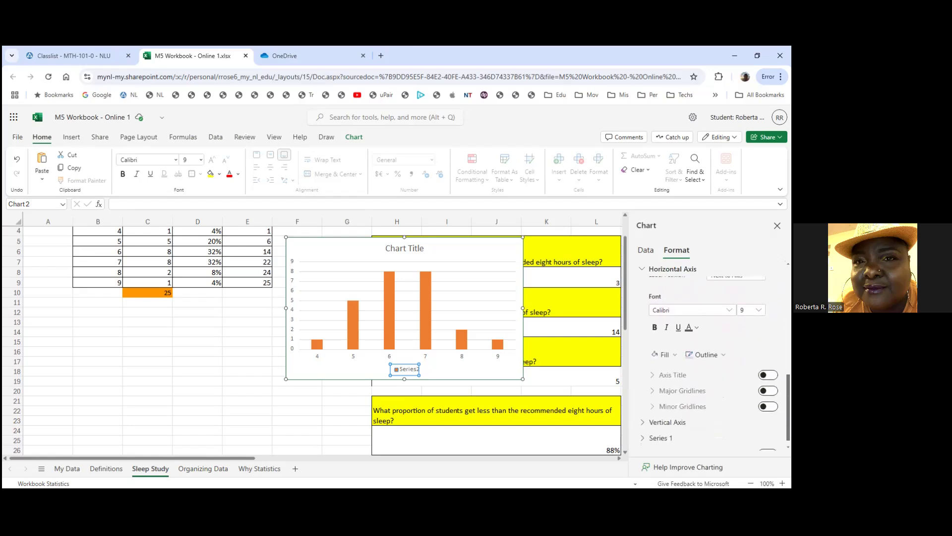
pyautogui.scroll(1, 712, 362)
pyautogui.scroll(-1, 712, 362)
pyautogui.scroll(-1, 712, 362)
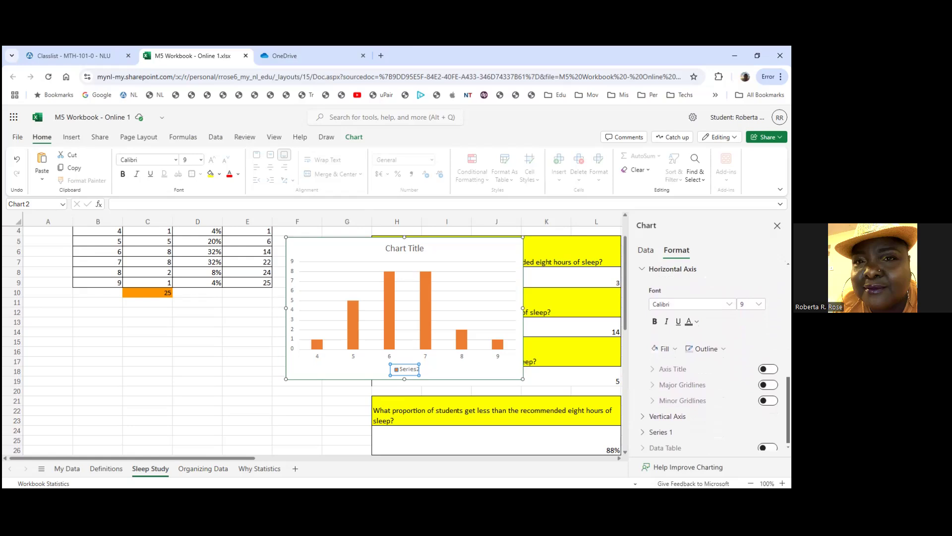
pyautogui.click(767, 369)
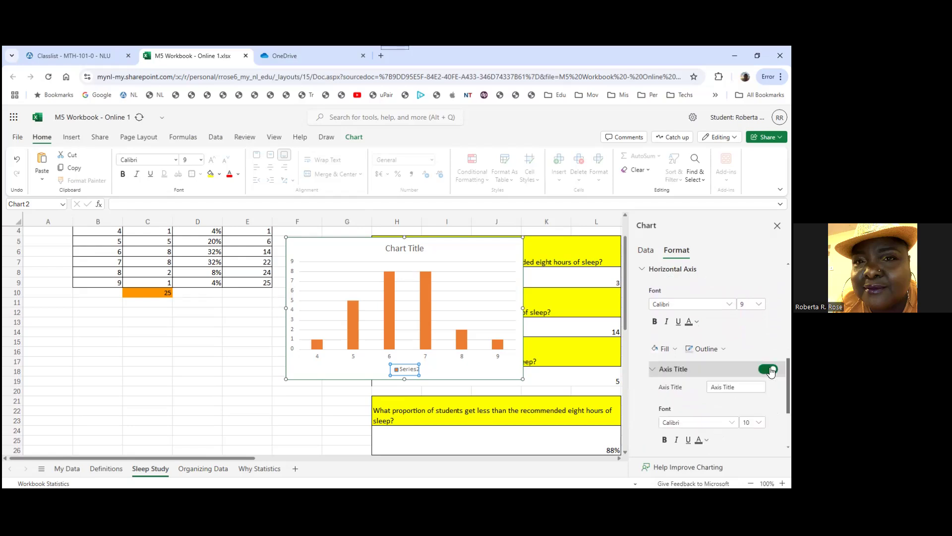
# Set the horizontal axis title to "Sleep Hours".
pyautogui.click(739, 390)
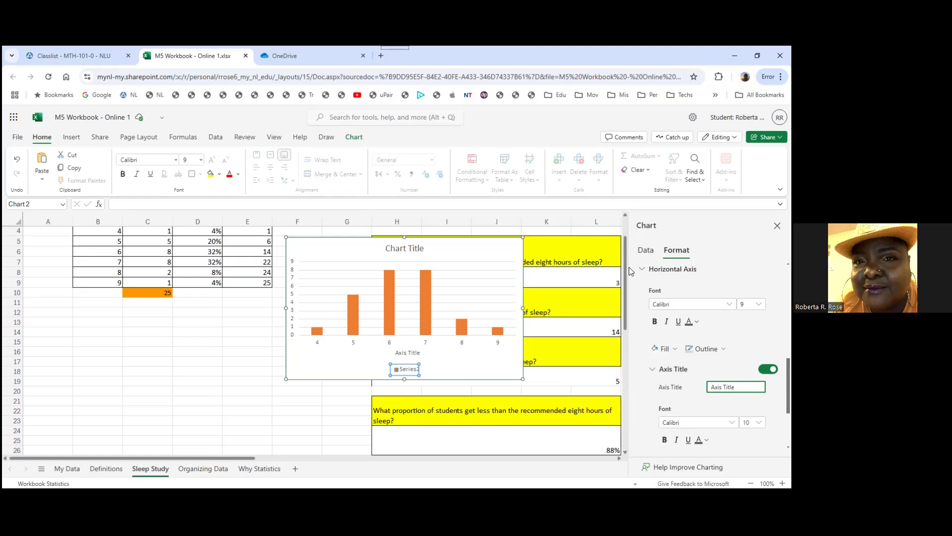
pyautogui.scroll(1, 621, 263)
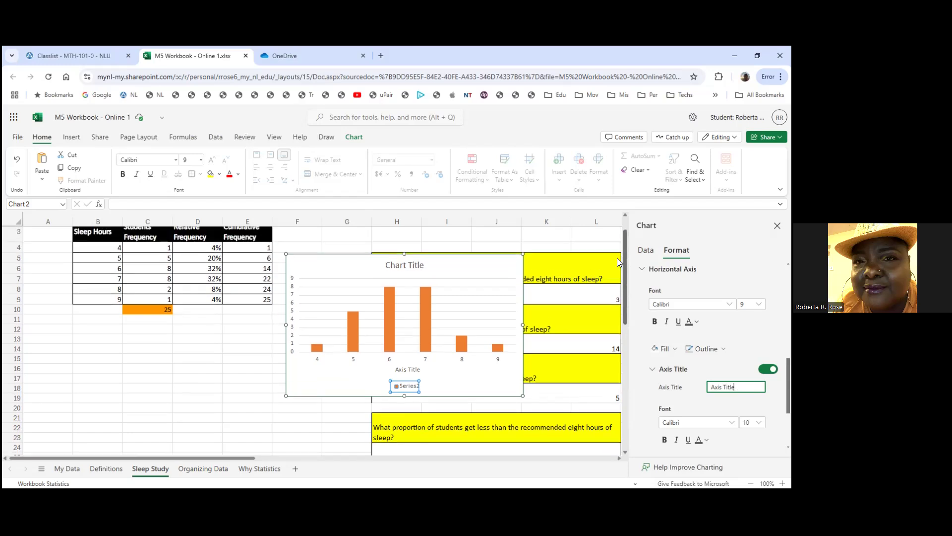
pyautogui.scroll(-1, 617, 260)
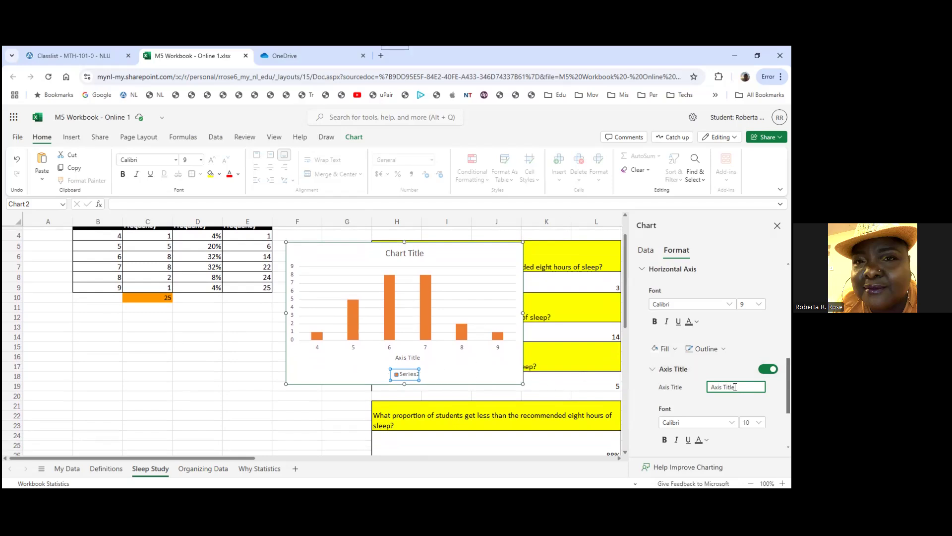
pyautogui.press('BackSpace')
pyautogui.press('BackSpace')
pyautogui.press('BackSpace')
pyautogui.press('BackSpace')
pyautogui.press('BackSpace')
pyautogui.press('BackSpace')
pyautogui.write('Sleep Hours')
# Turn on the axis title for the chart's vertical axis.
pyautogui.scroll(-3, 719, 360)
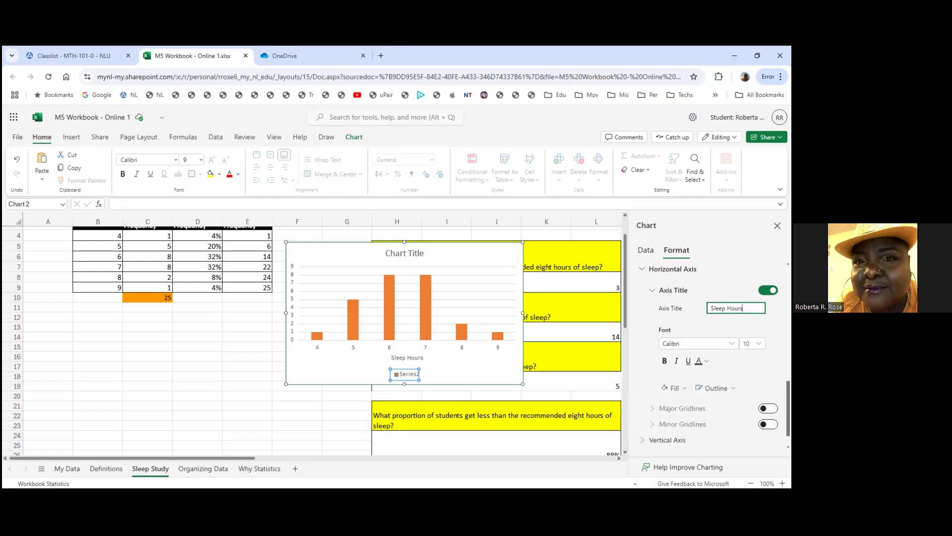
pyautogui.scroll(-1, 719, 360)
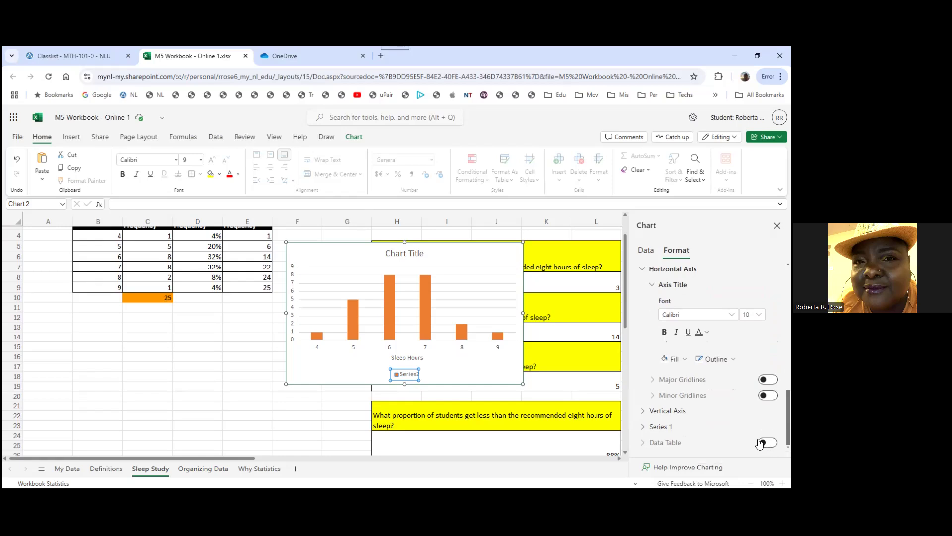
pyautogui.click(680, 411)
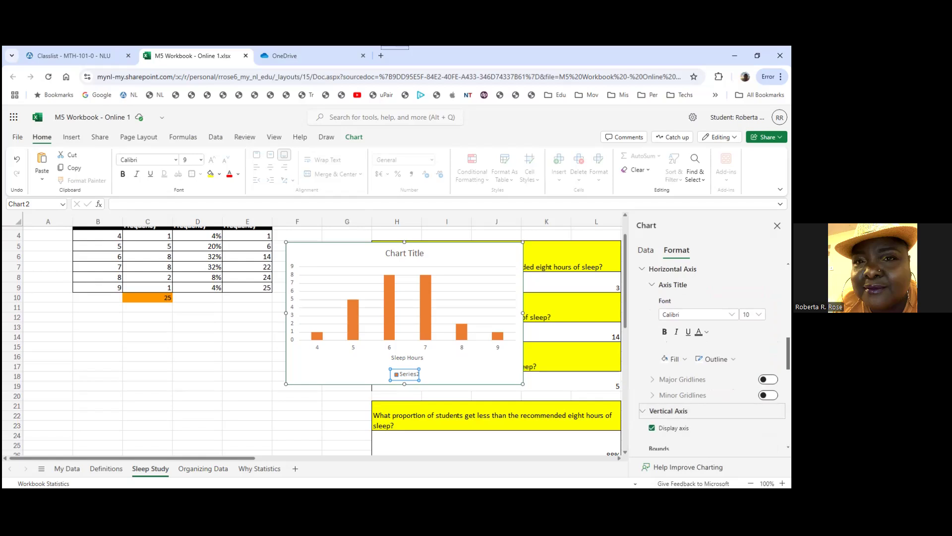
pyautogui.scroll(-5, 711, 367)
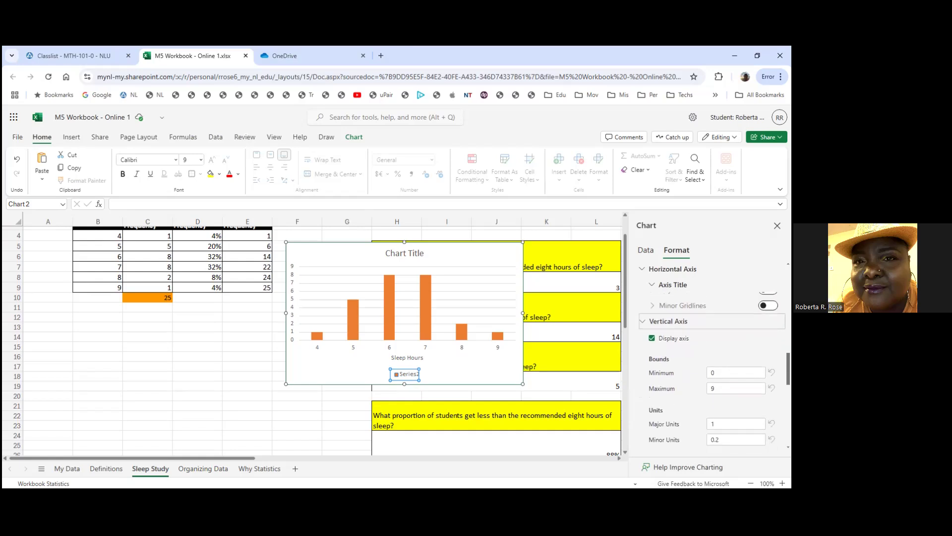
pyautogui.scroll(-5, 711, 367)
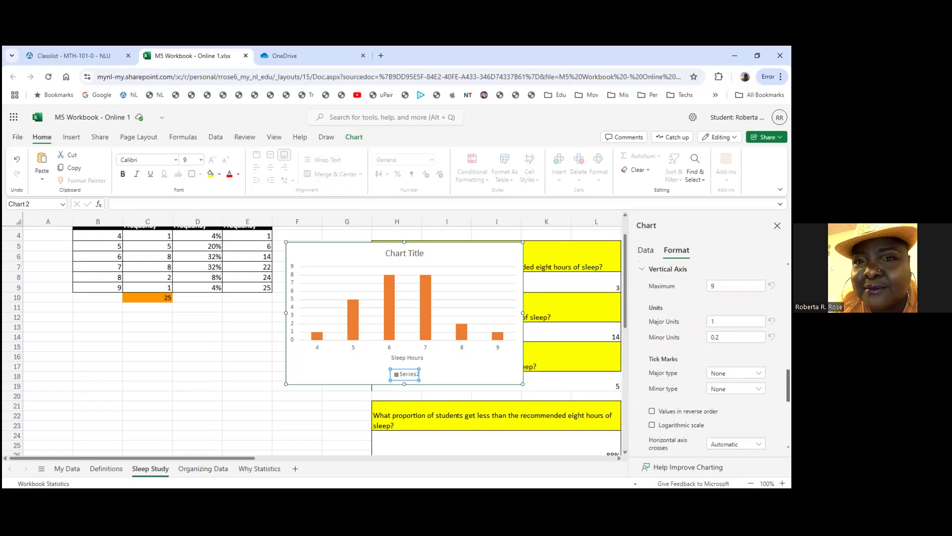
pyautogui.scroll(-3, 711, 367)
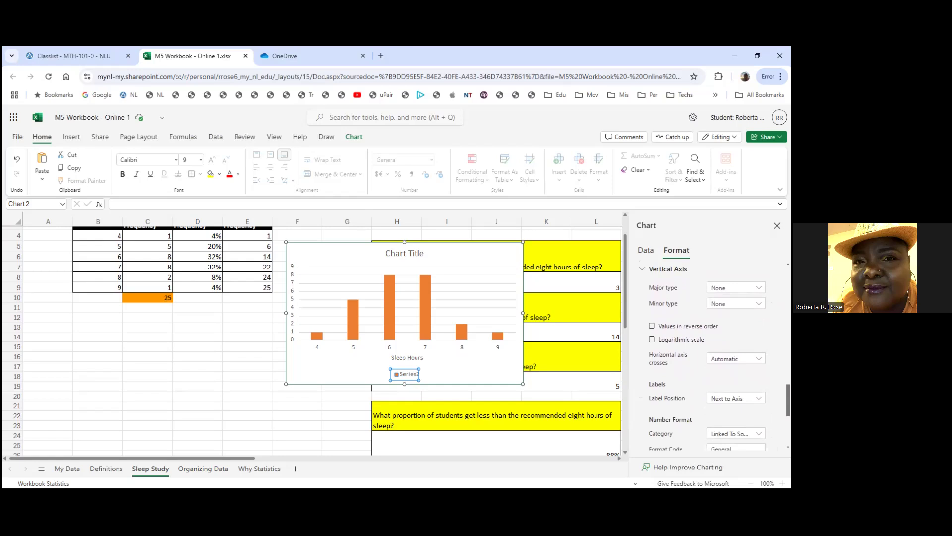
pyautogui.scroll(-3, 712, 367)
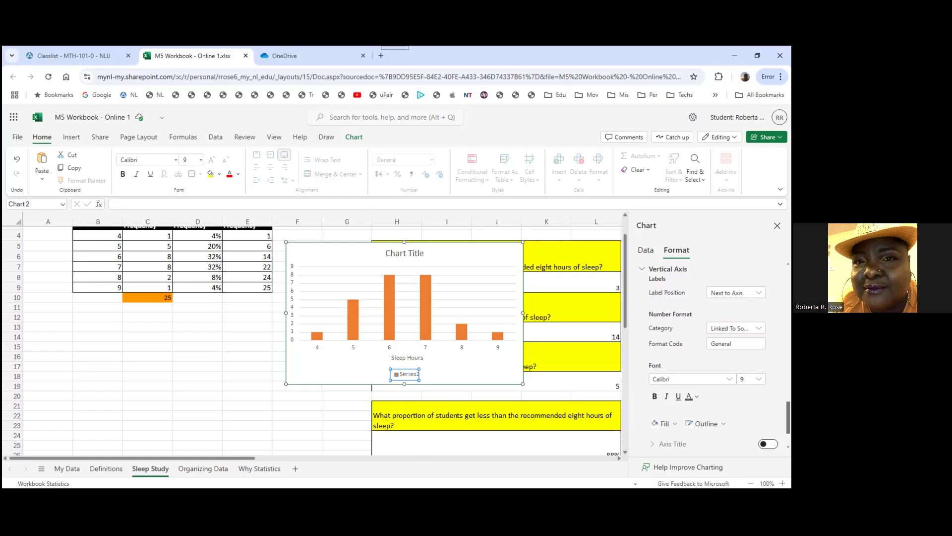
pyautogui.scroll(-2, 712, 367)
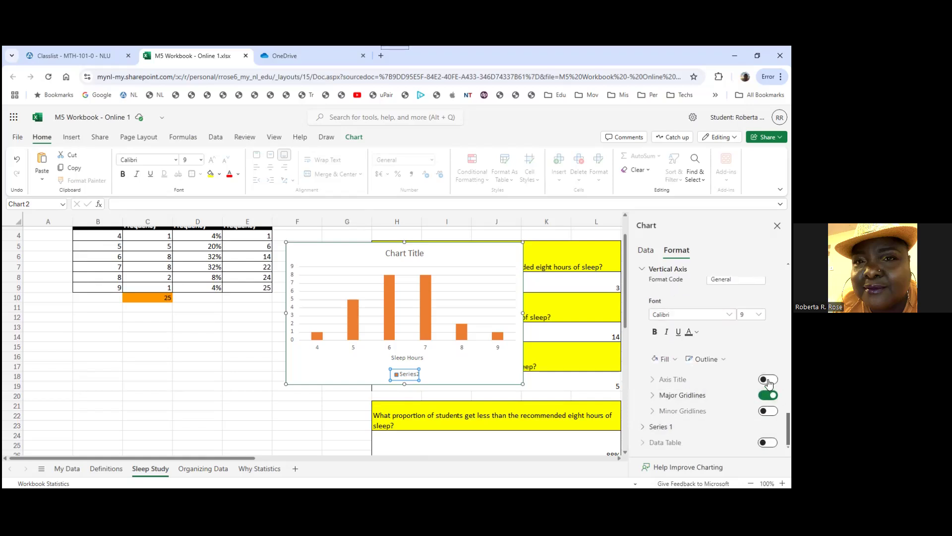
pyautogui.click(768, 380)
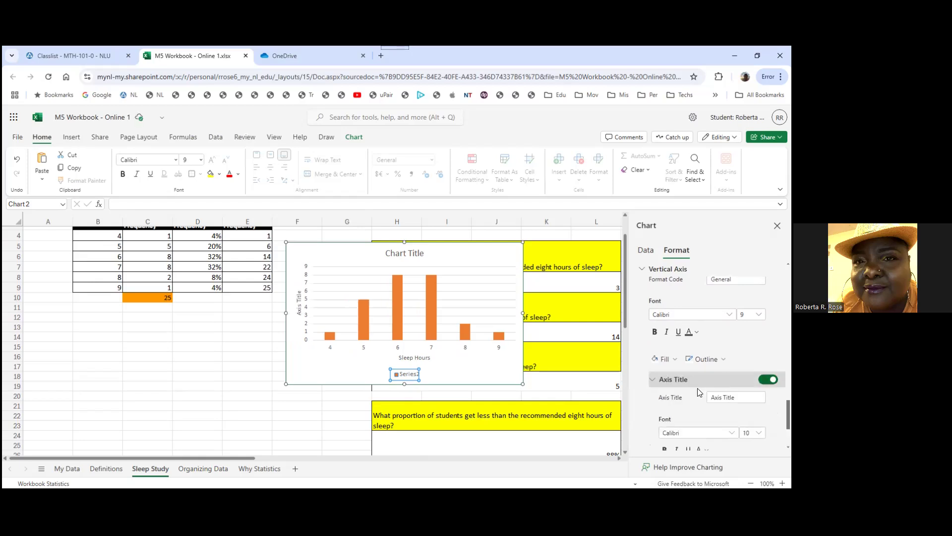
# Set the vertical axis title to "Students Frequency".
pyautogui.click(739, 397)
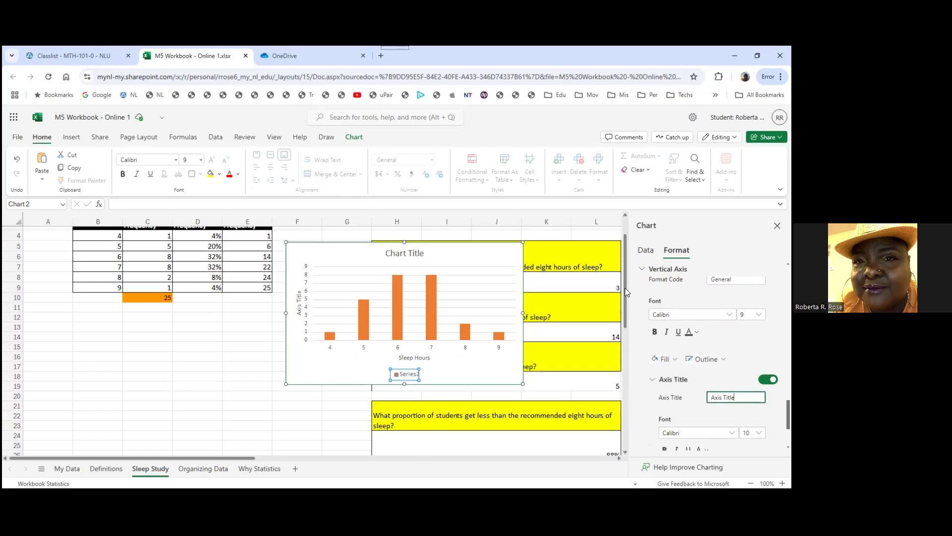
pyautogui.scroll(2, 624, 270)
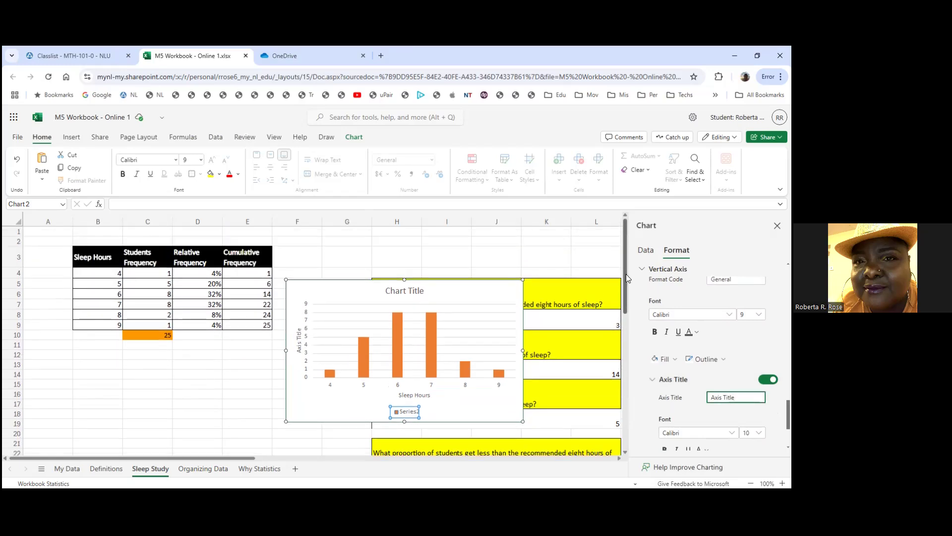
pyautogui.scroll(-1, 626, 273)
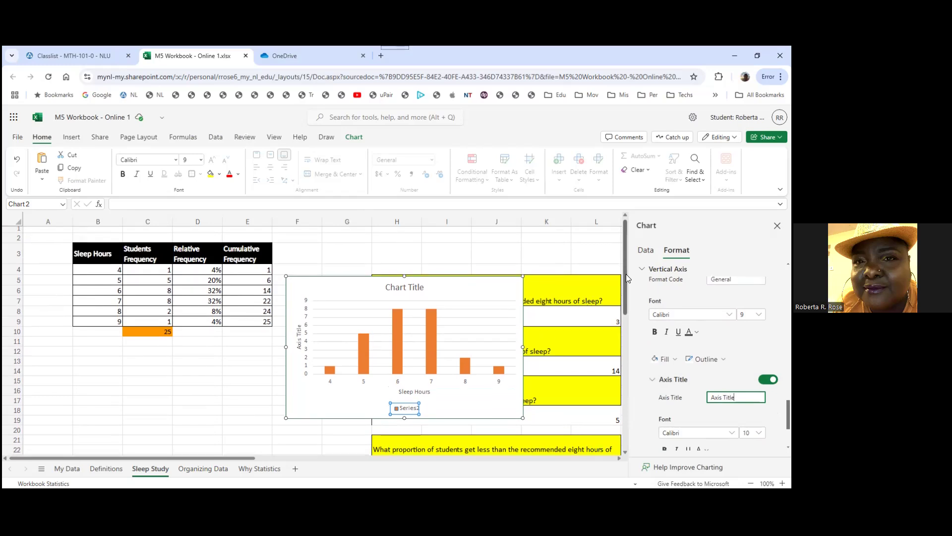
pyautogui.press('BackSpace')
pyautogui.press('BackSpace')
pyautogui.press('BackSpace')
pyautogui.press('BackSpace')
pyautogui.press('BackSpace')
pyautogui.press('BackSpace')
pyautogui.press('BackSpace')
pyautogui.press('BackSpace')
pyautogui.write('Students Frequency')
pyautogui.press('Return')
# Select the placeholder title above the chart's columns.
pyautogui.click(395, 290)
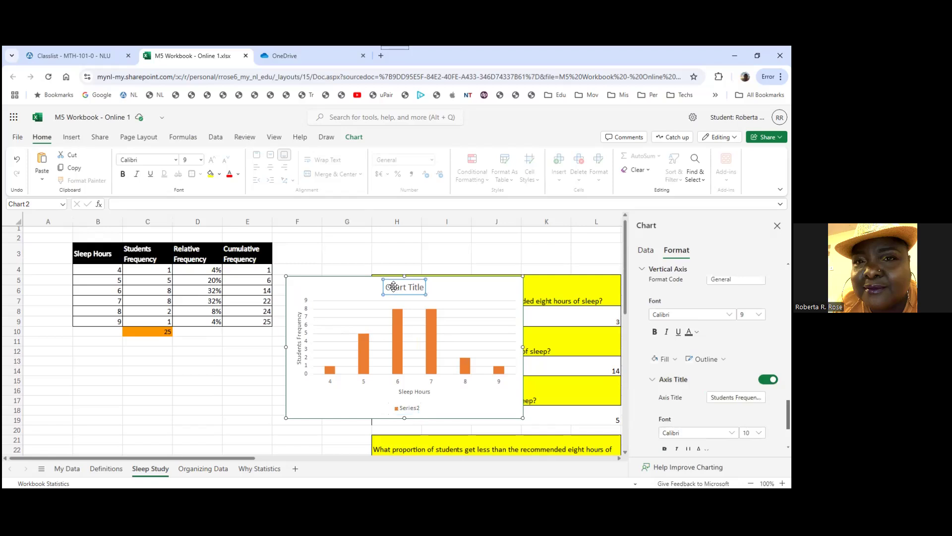